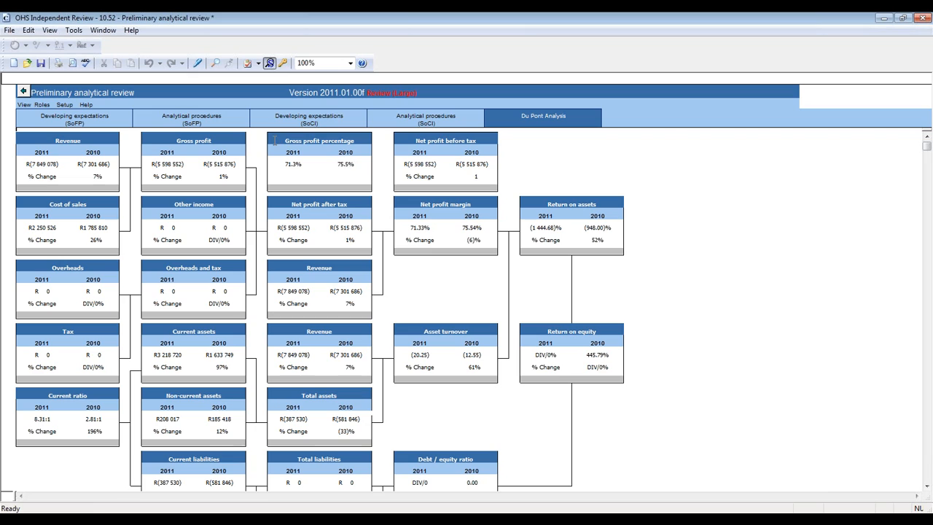
# - Open the statement of financial position expectations and examine the % Change estimate for property, plant and equipment
pyautogui.click(64, 121)
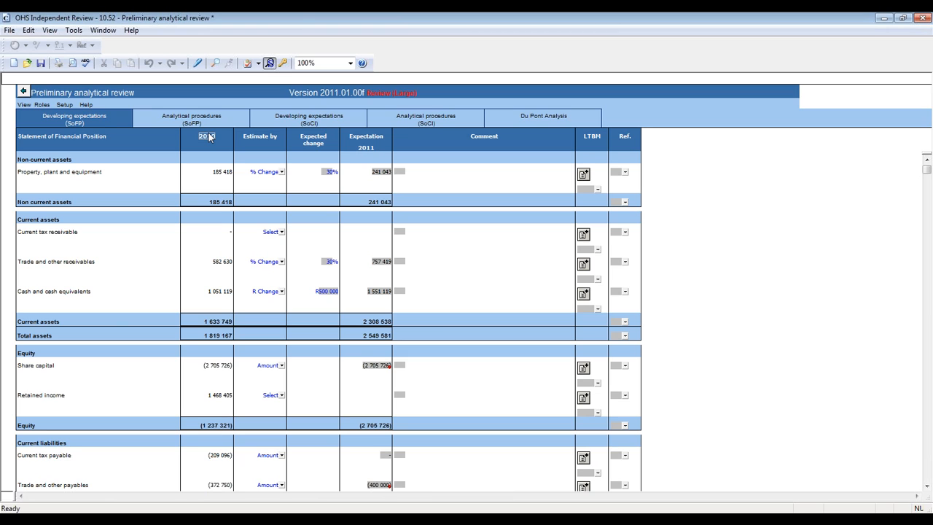
pyautogui.click(217, 172)
pyautogui.click(282, 172)
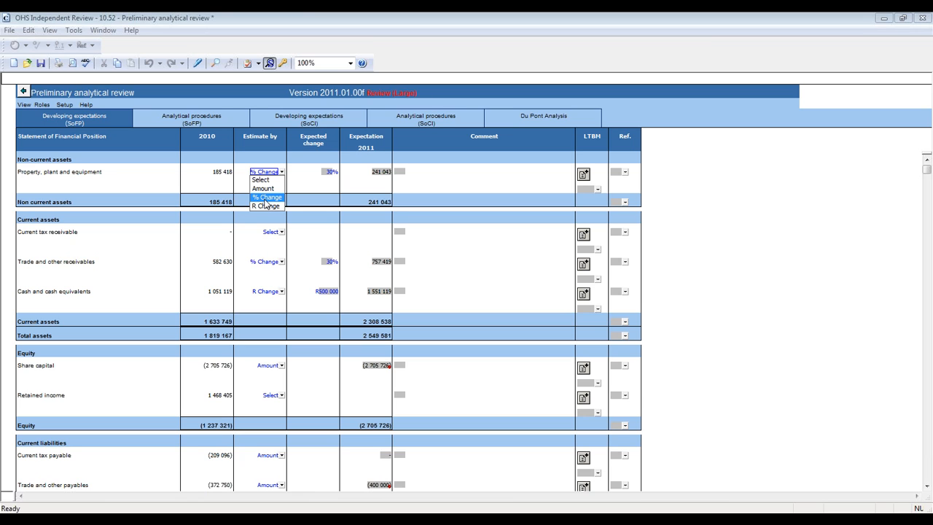
pyautogui.click(266, 198)
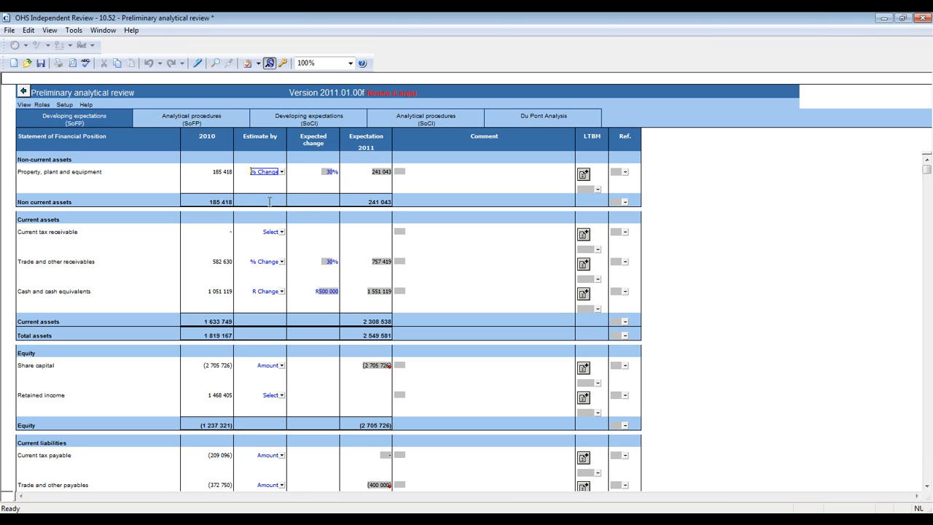
pyautogui.click(327, 179)
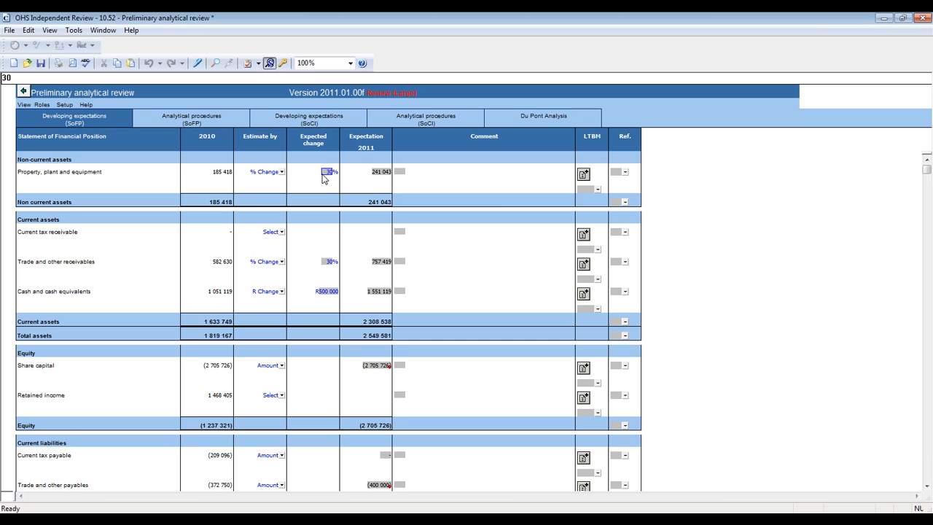
pyautogui.click(378, 176)
# - Estimate property, plant and equipment by Amount with a 2011 expectation of 250 000
pyautogui.click(282, 173)
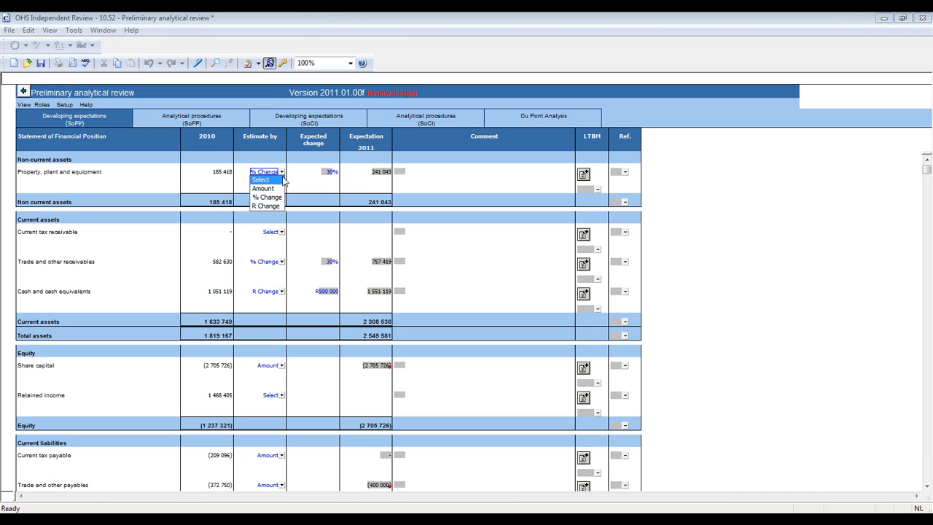
pyautogui.click(279, 188)
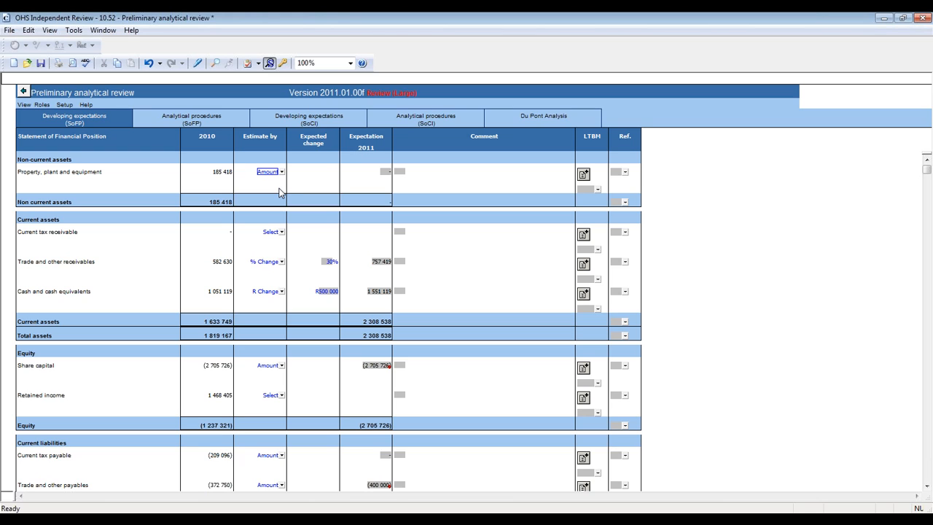
pyautogui.click(386, 173)
pyautogui.write('25')
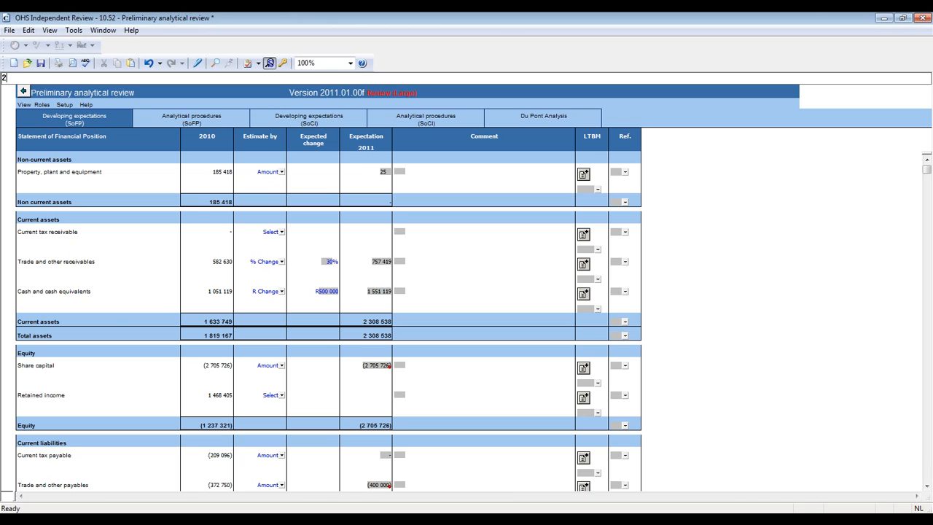
pyautogui.write('0000')
pyautogui.press('Tab')
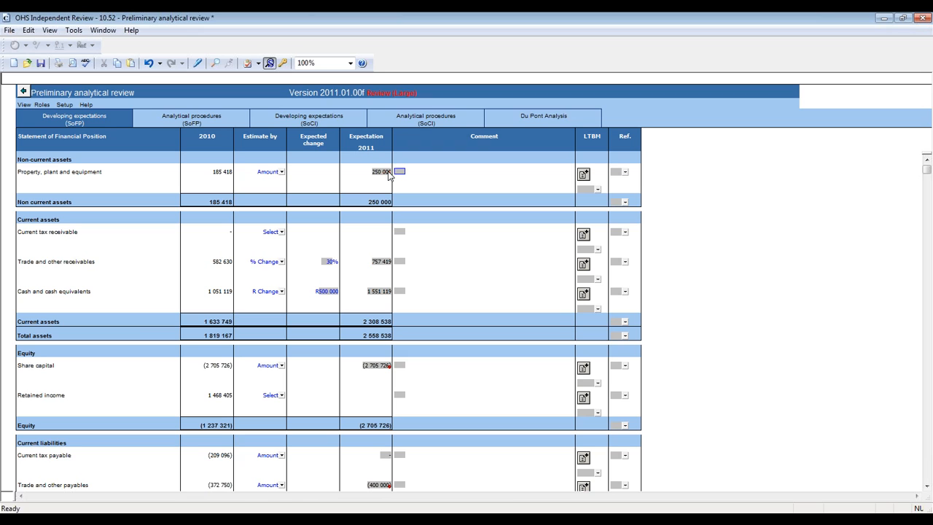
# - Examine how the R Change estimate works for cash and cash equivalents, from the 2010 balance to the 2011 expectation
pyautogui.click(281, 172)
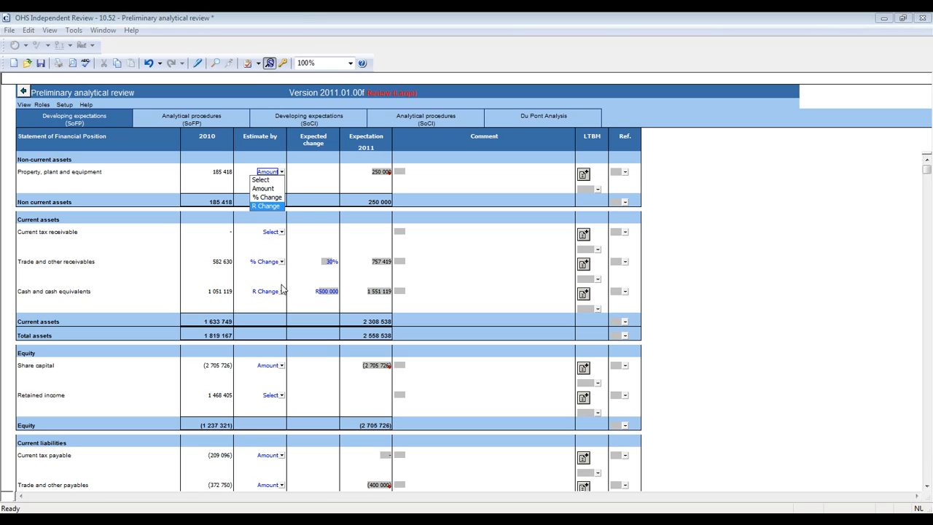
pyautogui.click(222, 293)
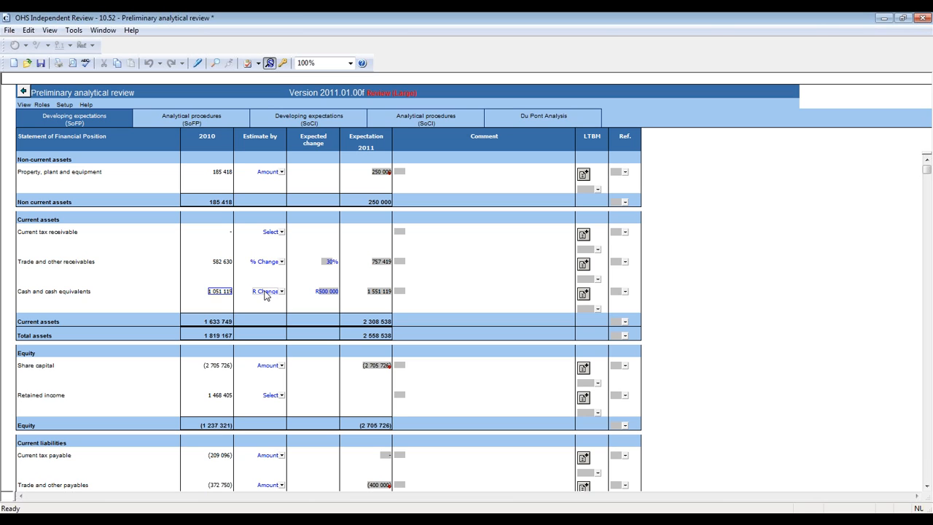
pyautogui.click(329, 293)
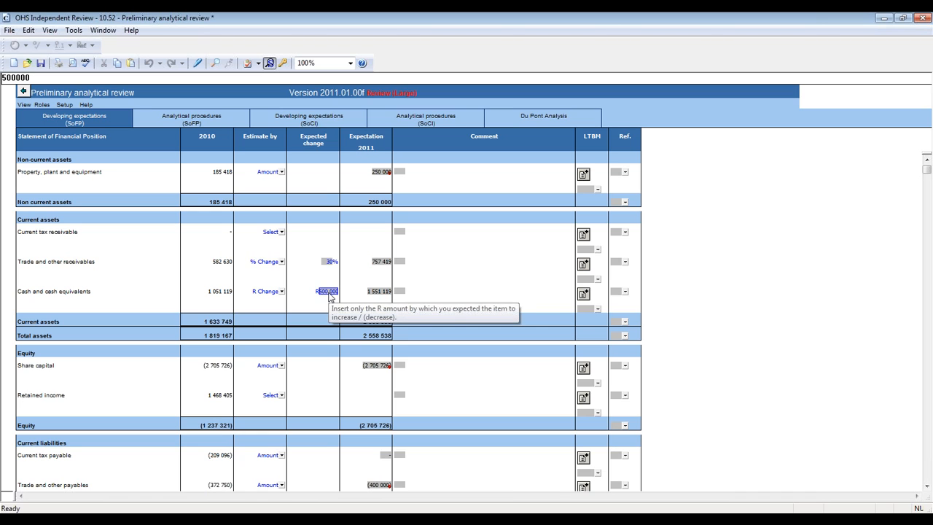
pyautogui.click(281, 291)
pyautogui.click(267, 325)
pyautogui.click(328, 293)
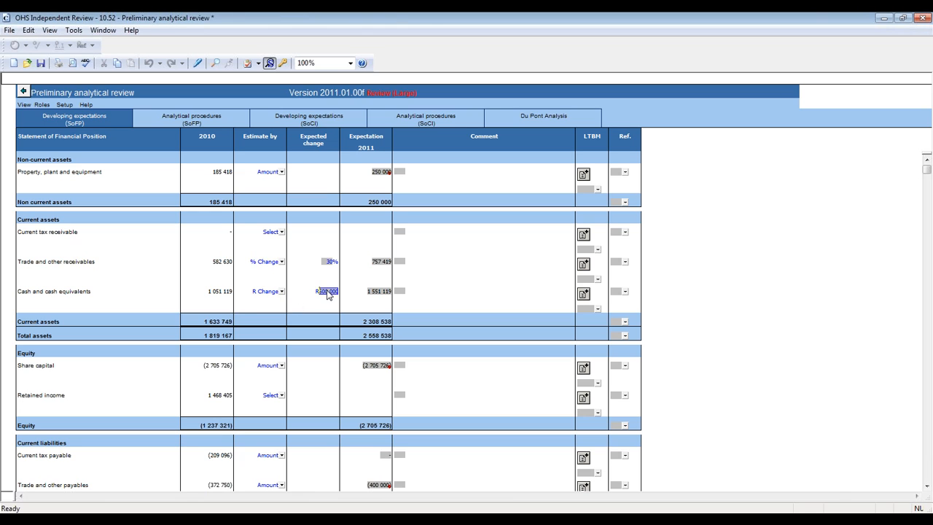
pyautogui.click(384, 296)
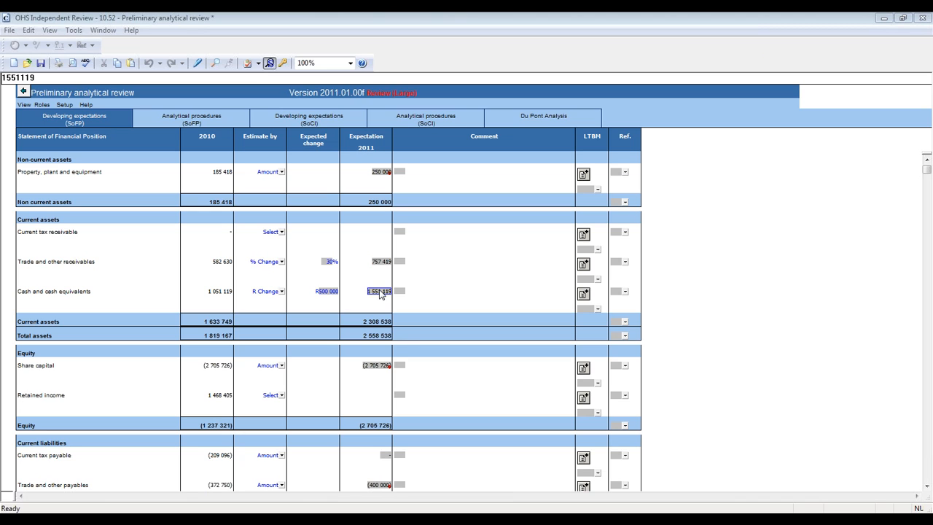
# - Check the share capital expectation, and display the analytical procedures for the statement of financial position
pyautogui.click(227, 368)
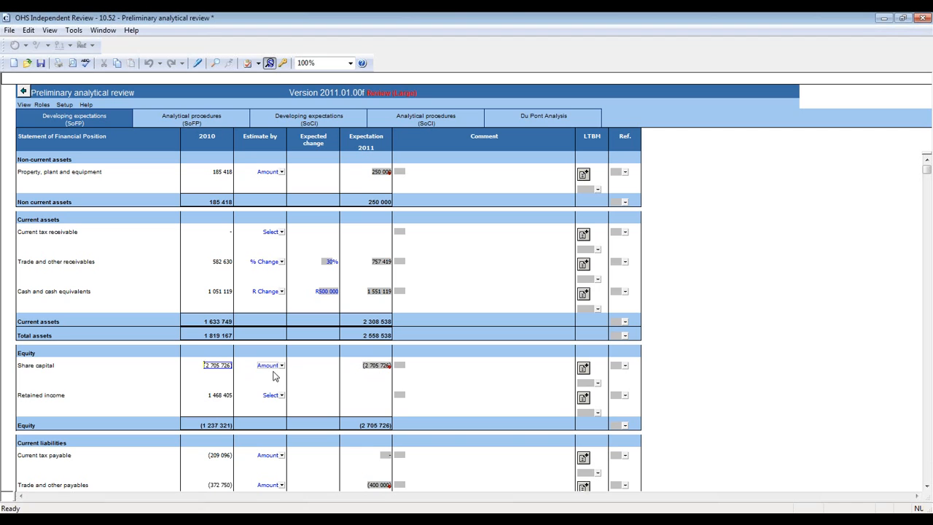
pyautogui.click(374, 368)
pyautogui.scroll(-3, 373, 370)
pyautogui.scroll(5, 373, 370)
pyautogui.click(193, 117)
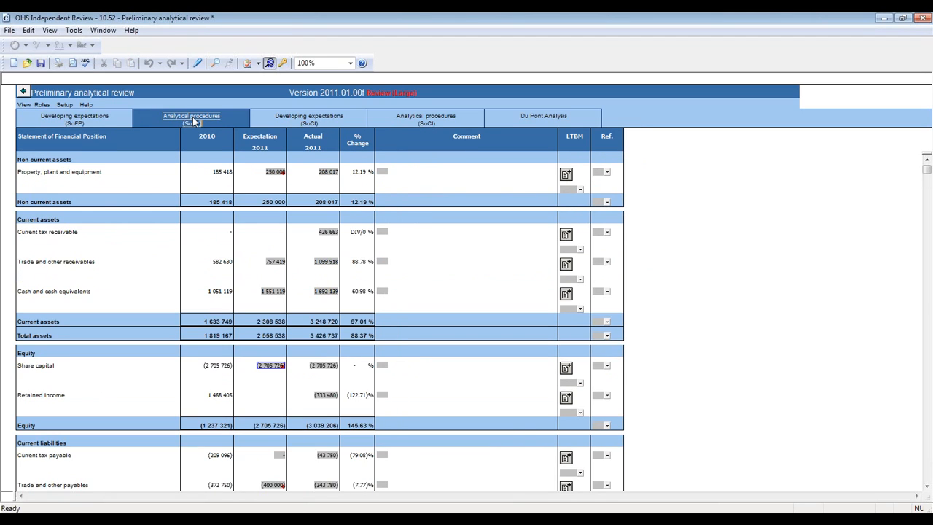
# - In the SoCI developing expectations, estimate revenue by % Change with an expected change of 6%
pyautogui.click(303, 122)
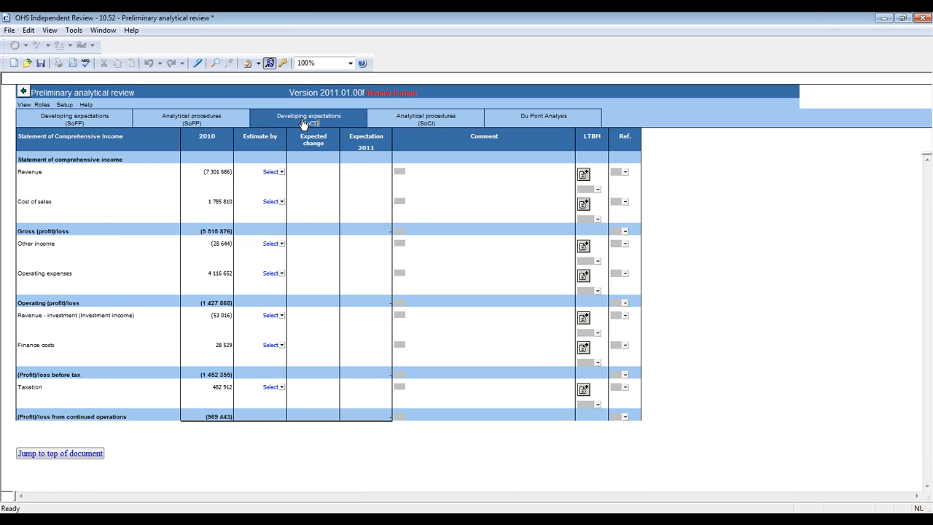
pyautogui.click(281, 172)
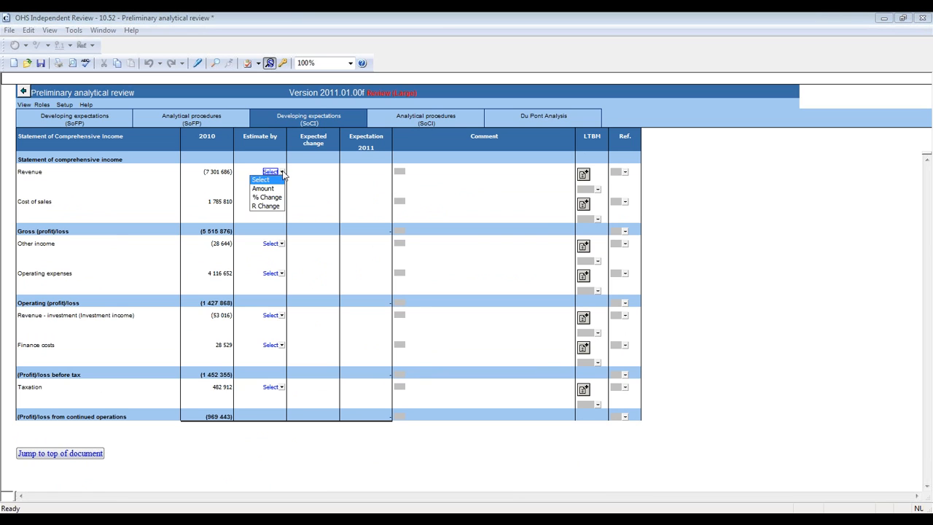
pyautogui.click(267, 197)
pyautogui.click(330, 173)
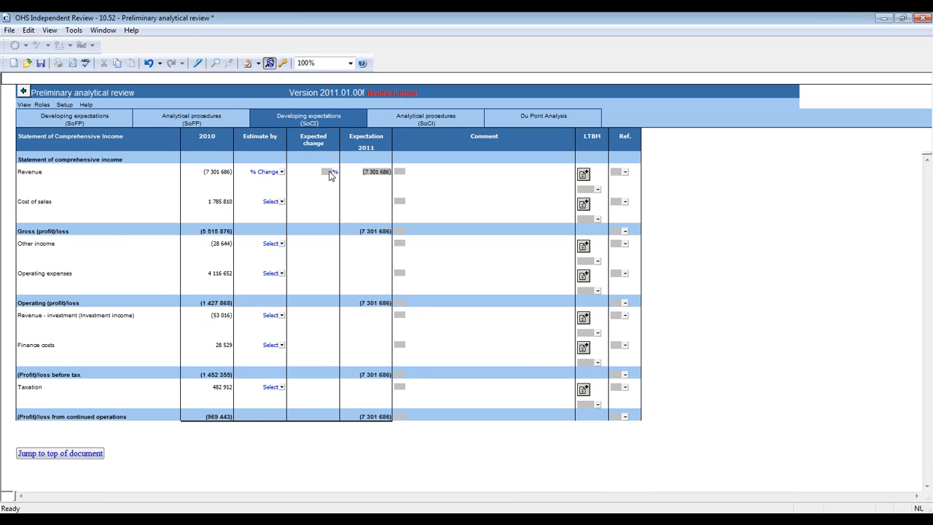
pyautogui.write('6')
pyautogui.press('Tab')
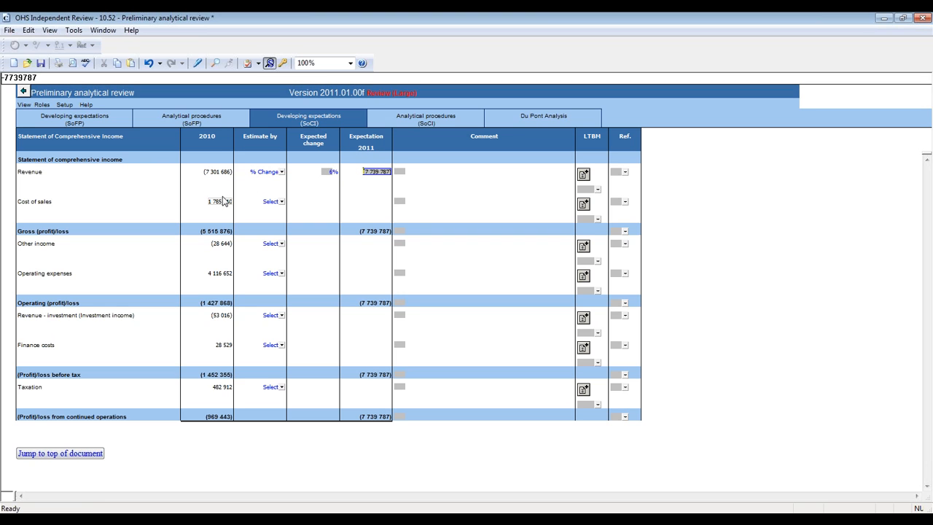
# - Estimate cost of sales by % Change with an expected change of 6%
pyautogui.click(282, 202)
pyautogui.click(266, 227)
pyautogui.click(330, 206)
pyautogui.write('6')
pyautogui.press('Tab')
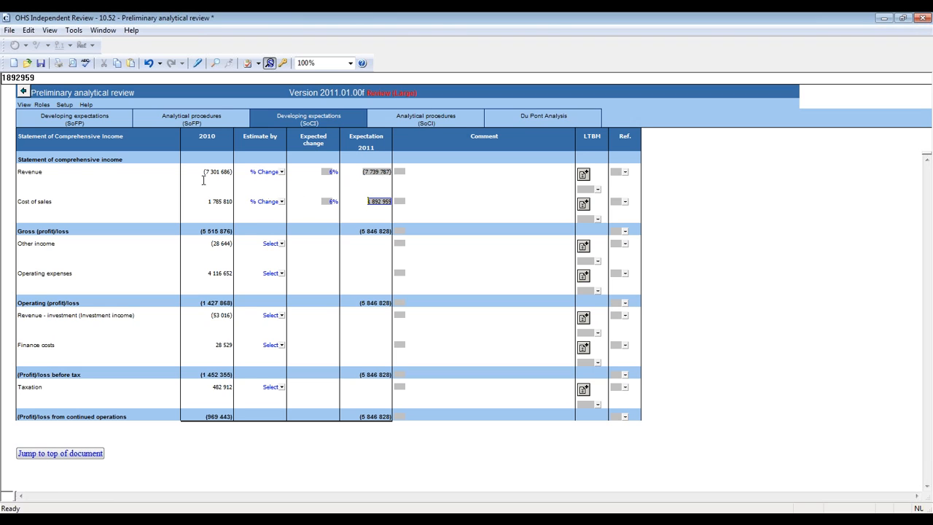
# - Add the comment "Why did it increase by less than the cost of the new acquisition?" to property, plant and equipment in the SoFP analytical procedures
pyautogui.click(190, 121)
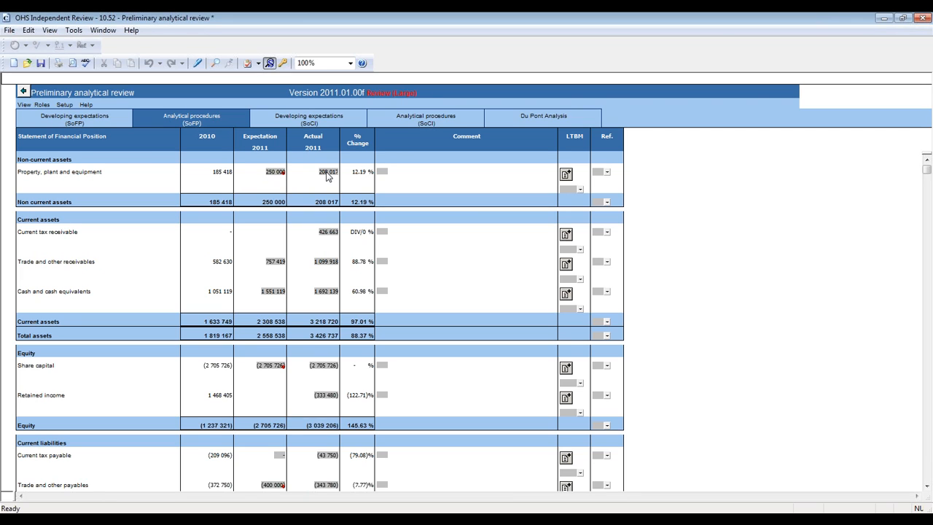
pyautogui.press('Tab')
pyautogui.click(383, 173)
pyautogui.write('W')
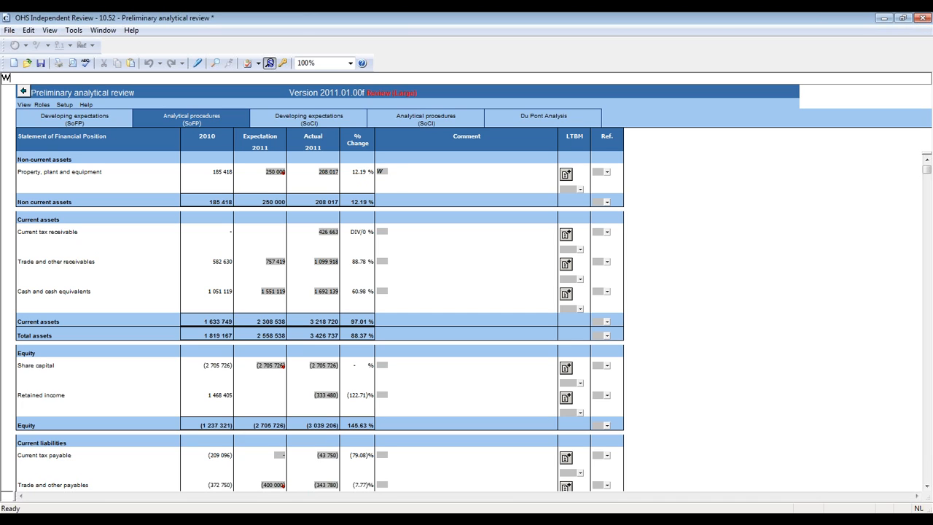
pyautogui.write('hy did it increase by less than t')
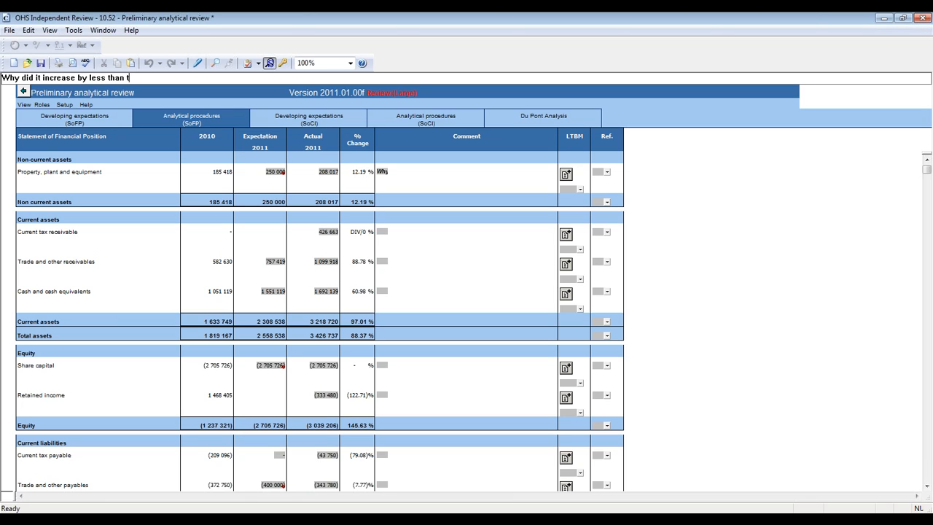
pyautogui.write('he qost of the new acq')
pyautogui.write('uisition')
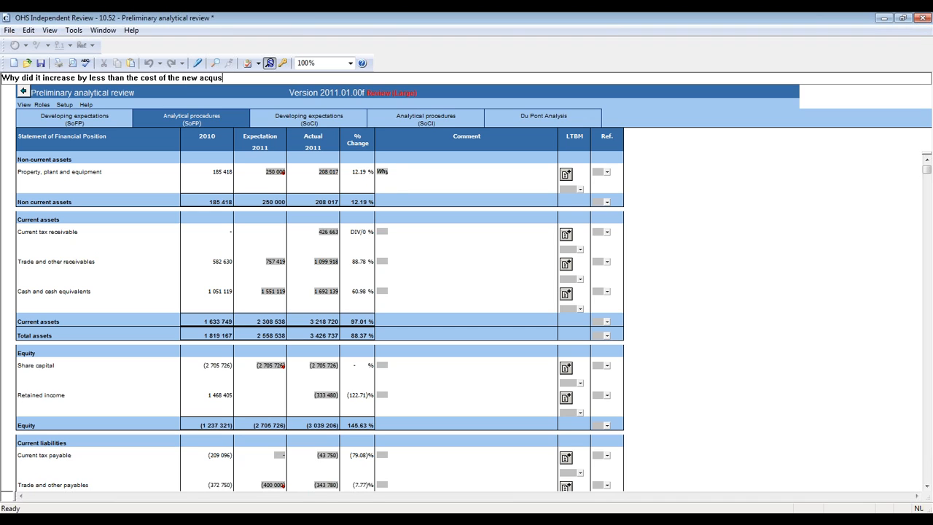
pyautogui.write('?')
pyautogui.click(392, 179)
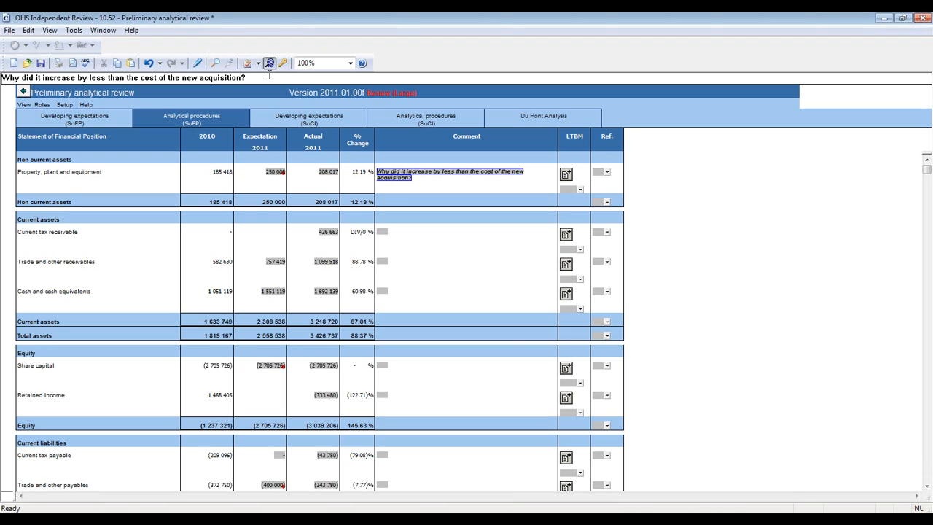
# - Examine the categories available for flagging property, plant and equipment as an item likely to be misstated
pyautogui.click(566, 176)
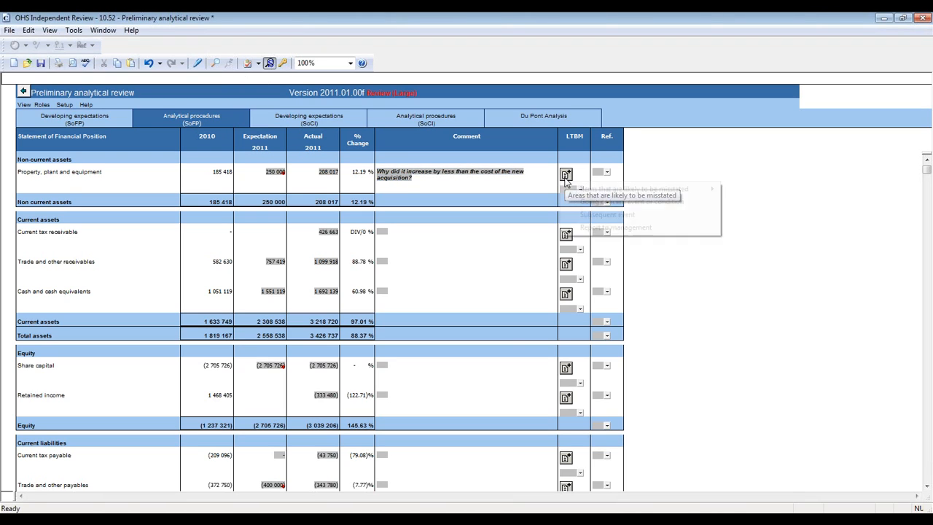
pyautogui.moveTo(616, 191)
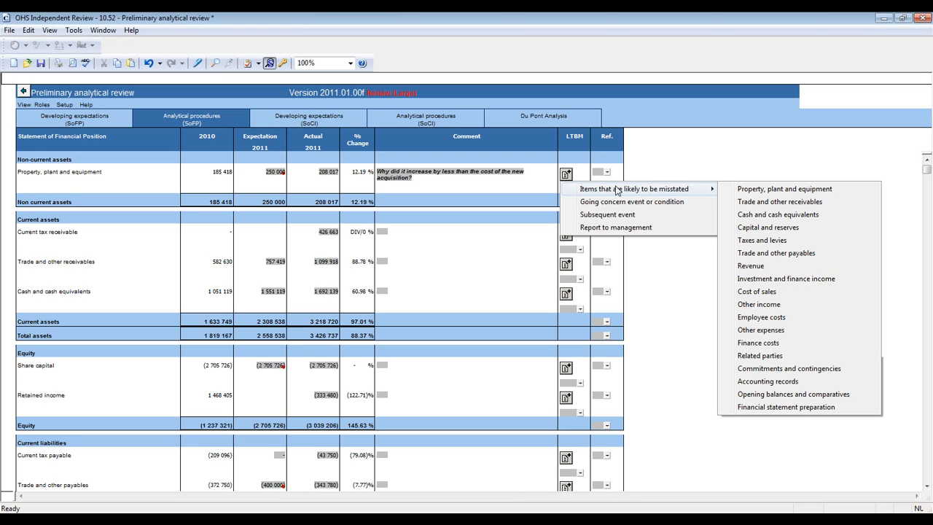
pyautogui.click(407, 183)
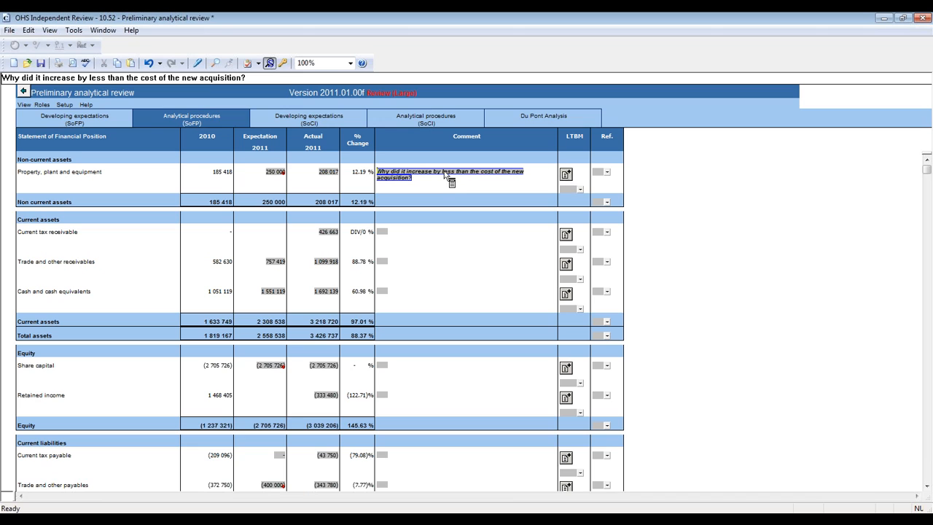
# - Append "Investigate the capitalisation of the new asset." to the property, plant and equipment comment
pyautogui.click(255, 79)
pyautogui.write('Inv')
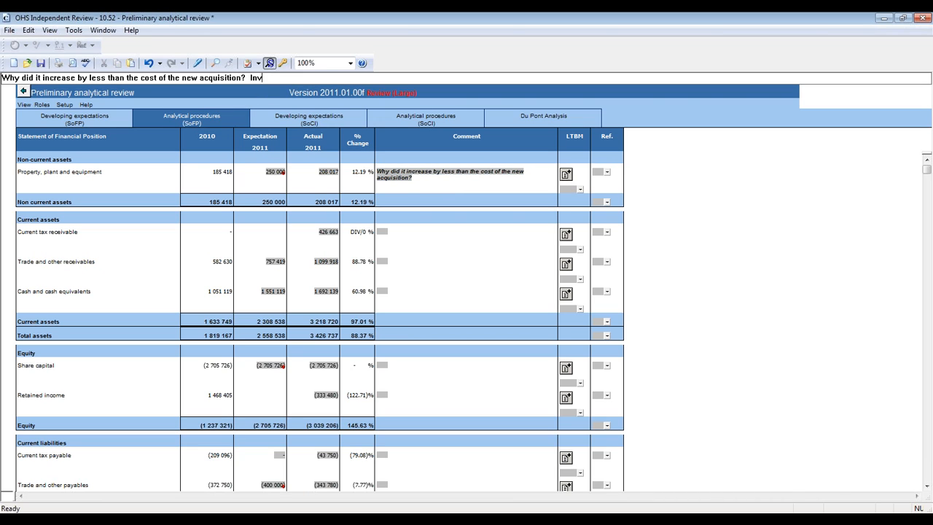
pyautogui.write('estigate the capitalisation of ')
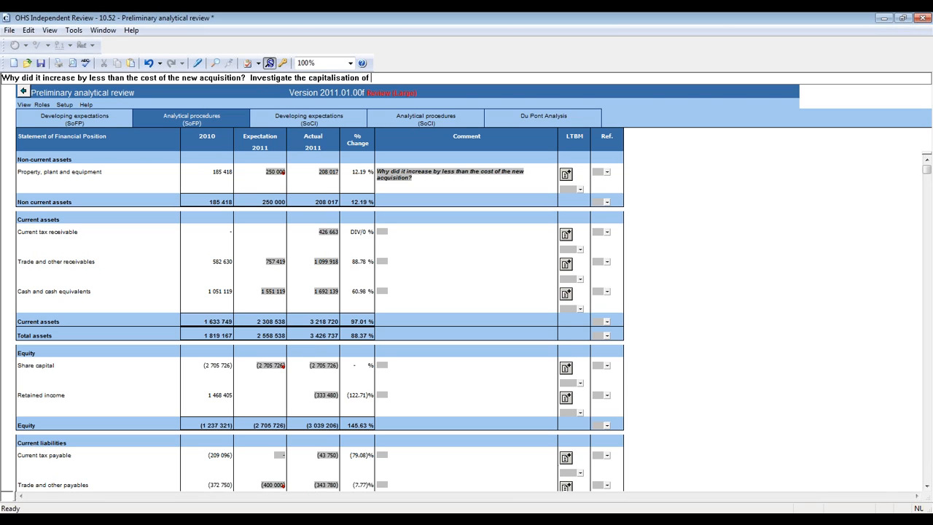
pyautogui.write('the new asset')
pyautogui.press('Return')
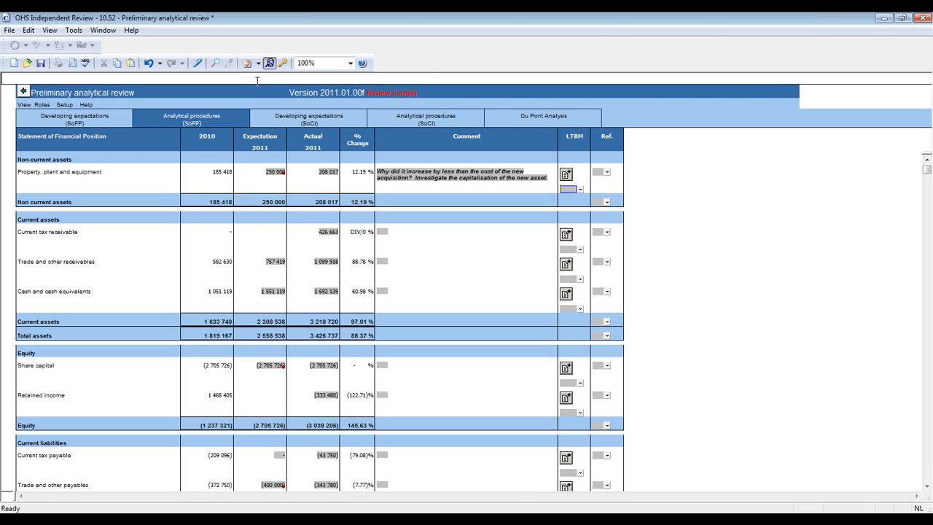
pyautogui.click(481, 179)
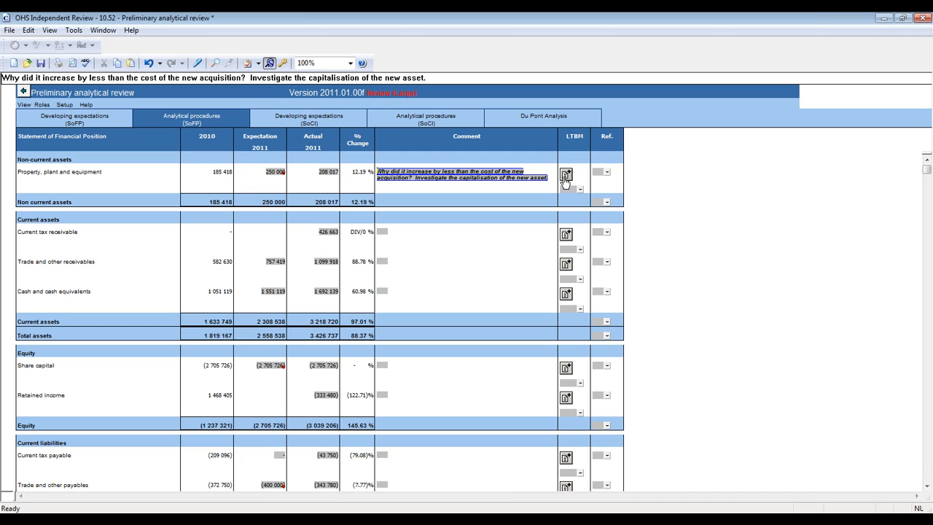
# - Reference property, plant and equipment in the SoFP analytical procedures to 20.10, the Property, plant and equipment work program
pyautogui.click(606, 172)
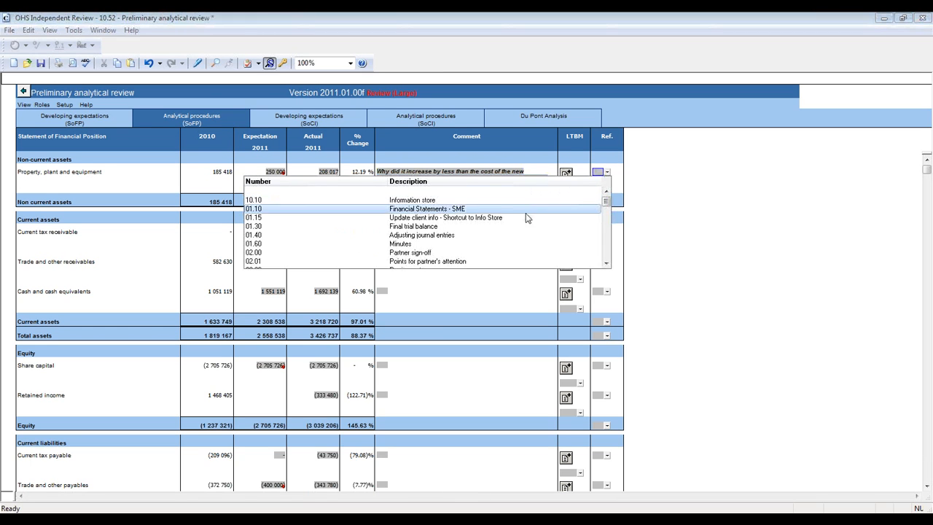
pyautogui.click(606, 261)
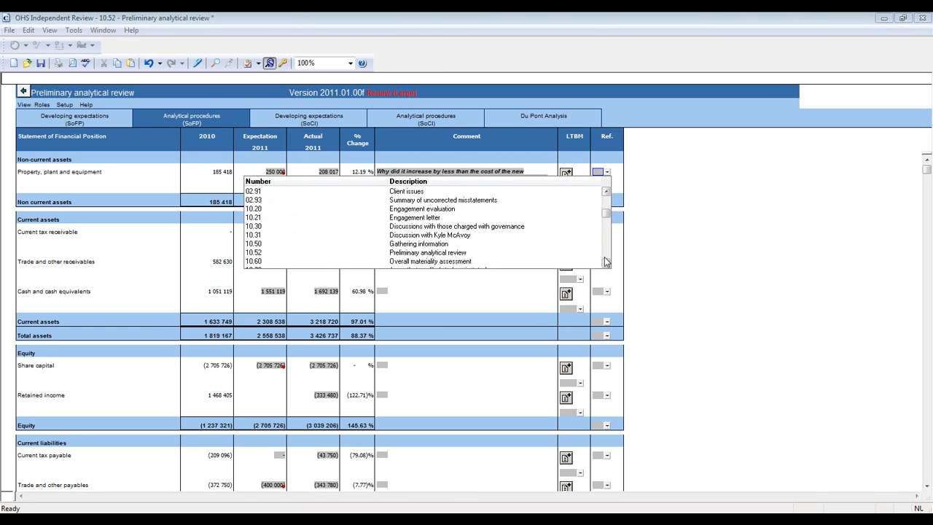
pyautogui.click(608, 203)
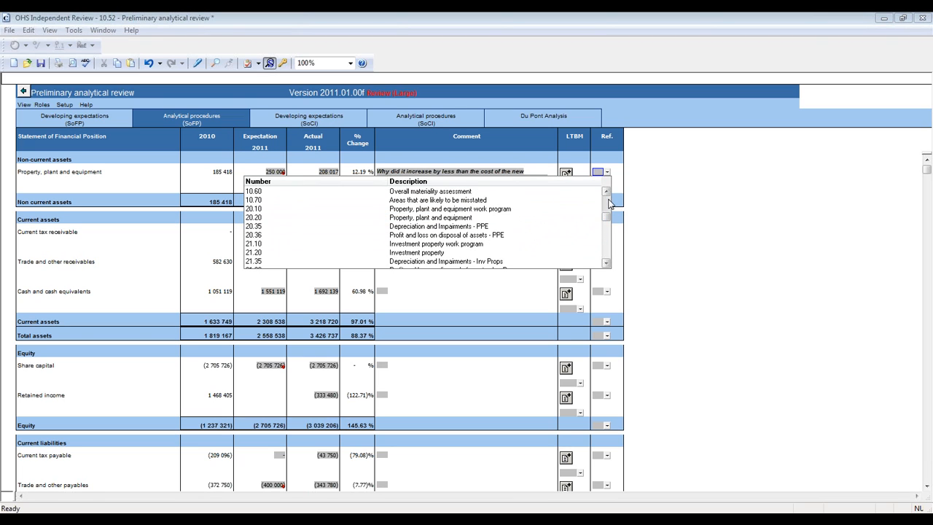
pyautogui.click(552, 211)
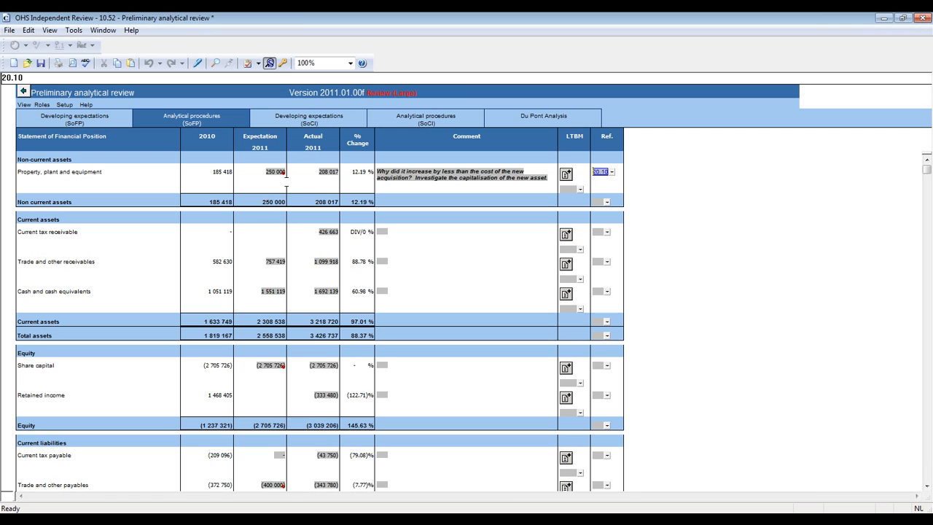
pyautogui.click(380, 232)
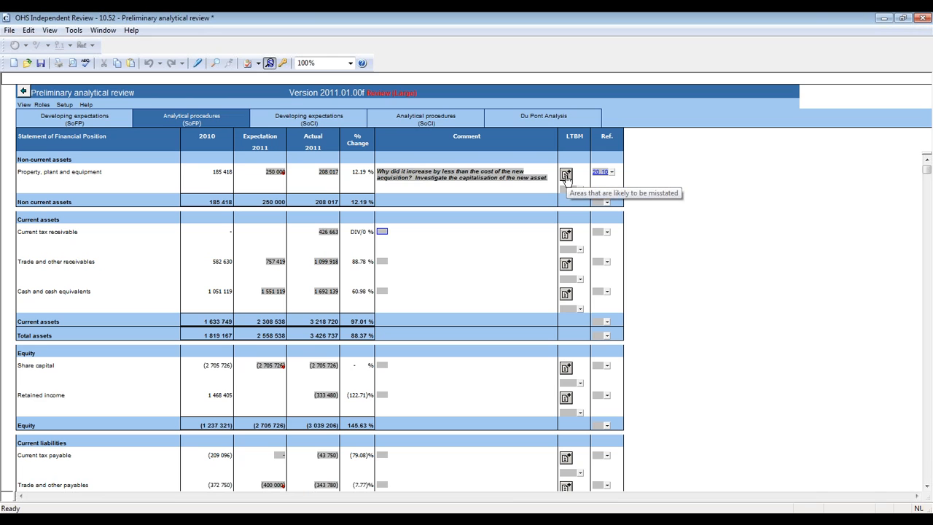
# - Review the SoCI expectations, the SoCI analytical procedures and the Du Pont Analysis
pyautogui.click(299, 122)
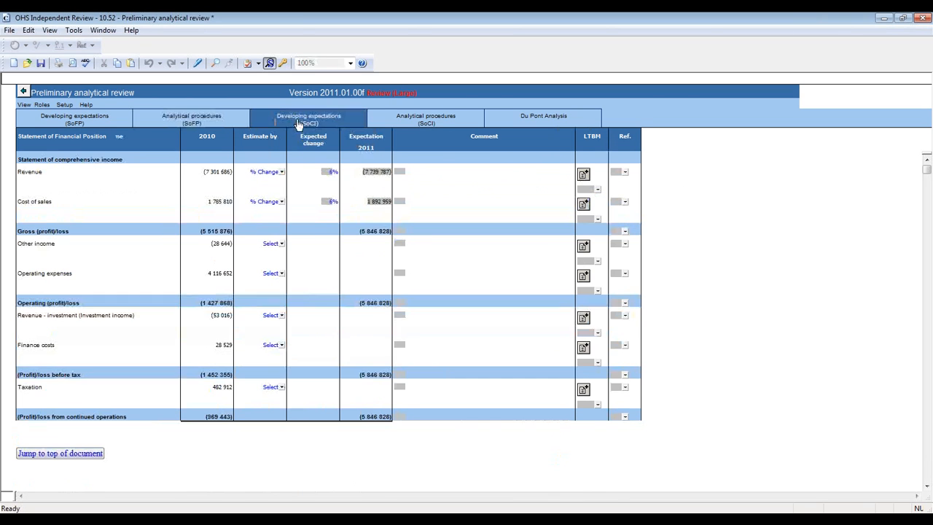
pyautogui.click(429, 121)
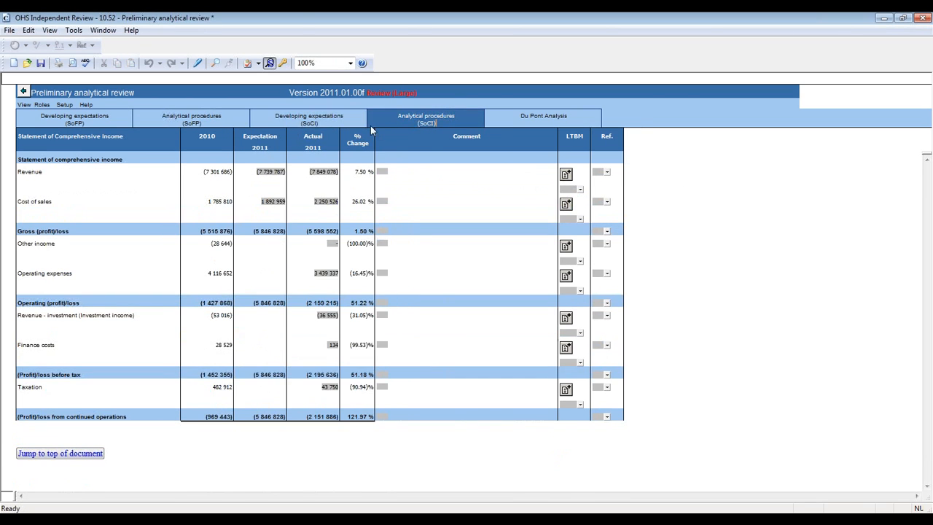
pyautogui.click(540, 119)
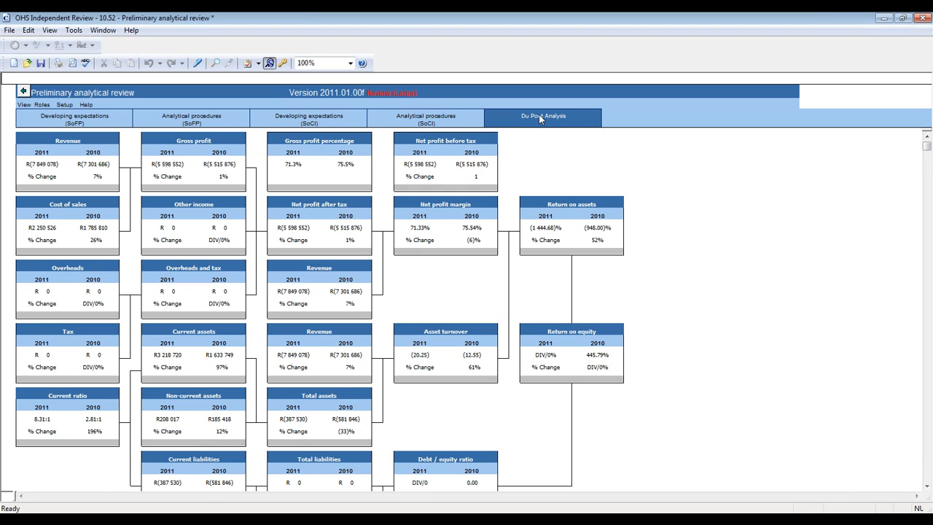
# - Check the SoCI gross profit expectation against its actual figure, and go to the gross profit comment in the analytical procedures
pyautogui.click(309, 119)
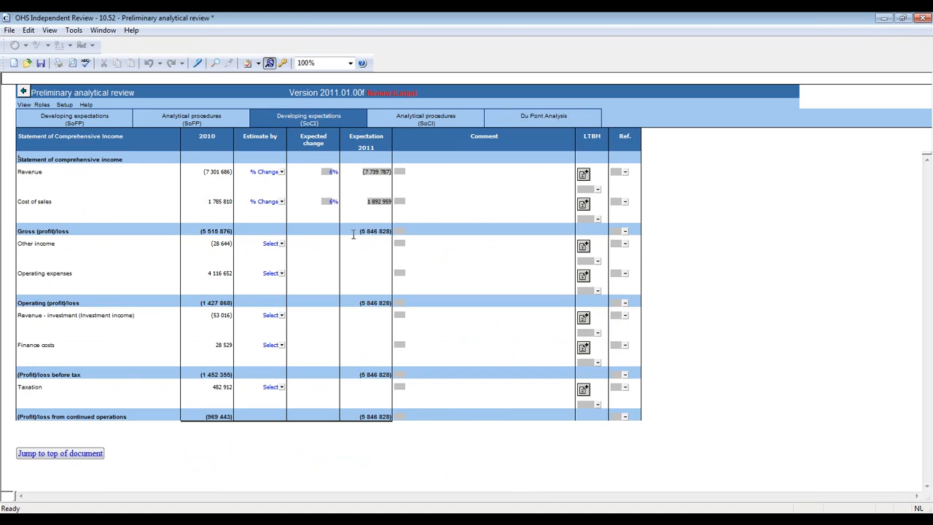
pyautogui.click(438, 122)
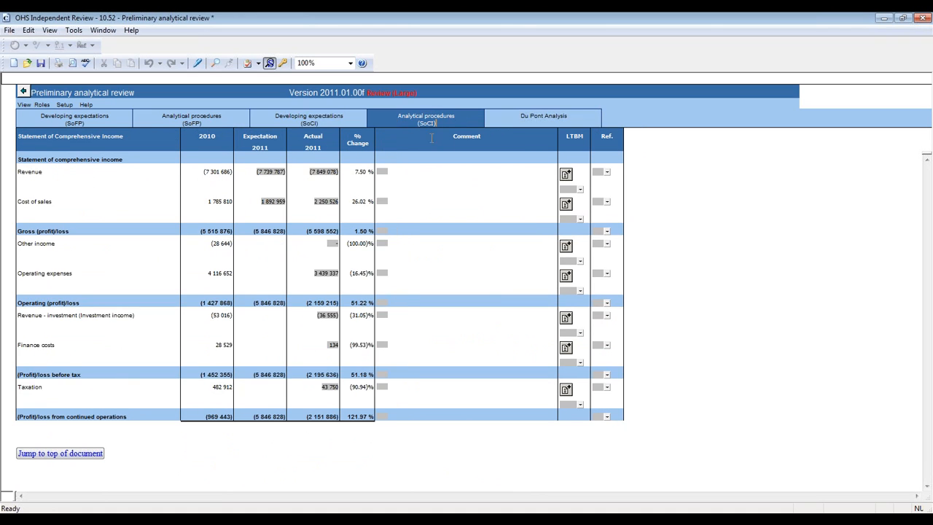
pyautogui.click(323, 232)
pyautogui.click(383, 231)
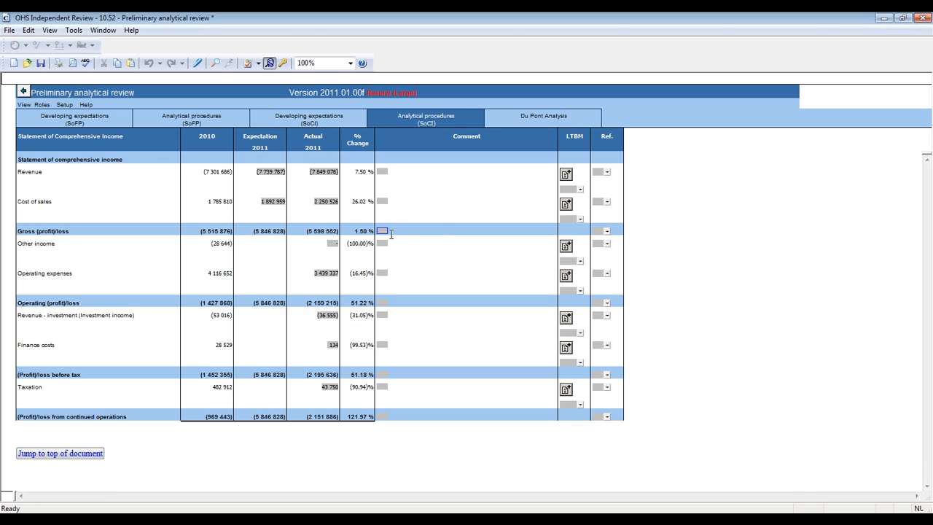